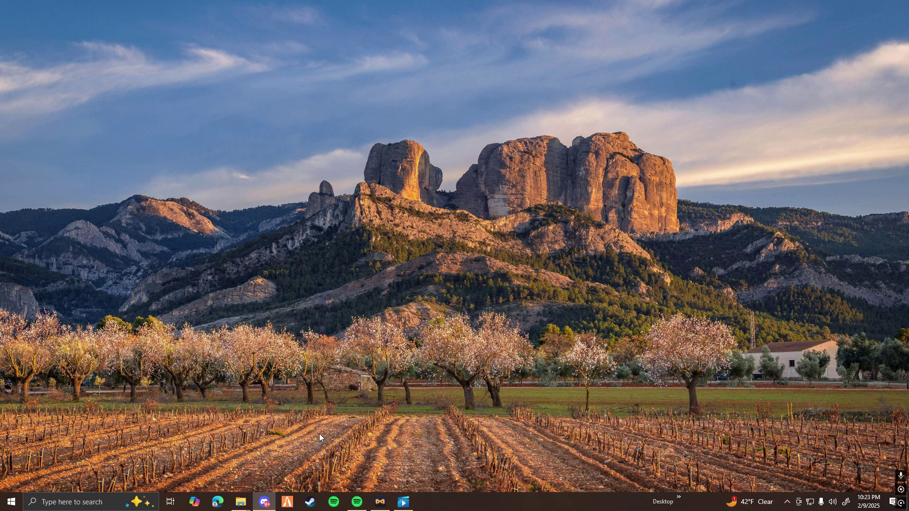
Step: Download vMenu-v3.6.5.zip from the v3.6.5 release assets on the GitHub releases page
key("alt+Tab")
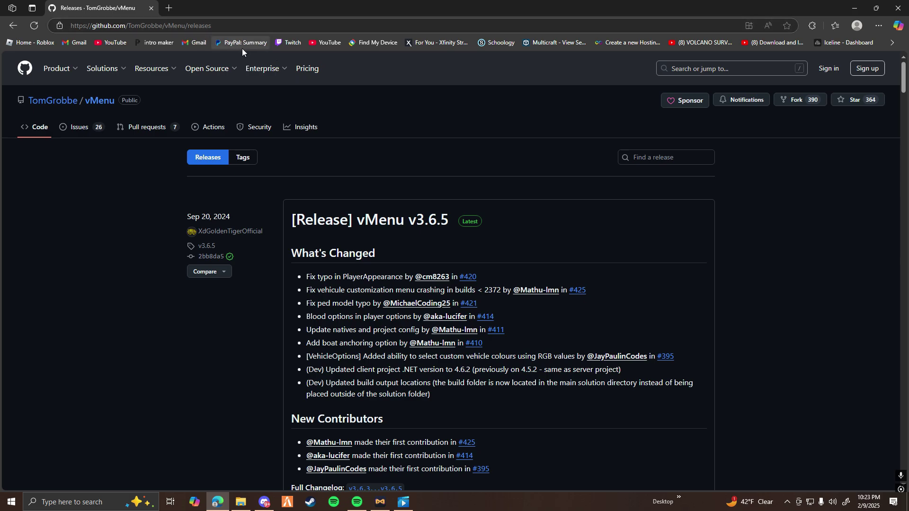
scroll(444, 158, "down", 1)
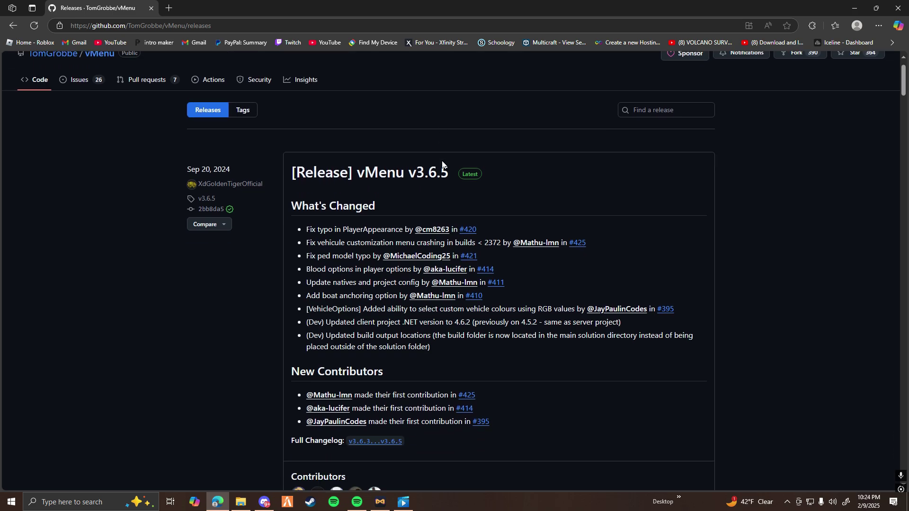
scroll(442, 163, "down", 6)
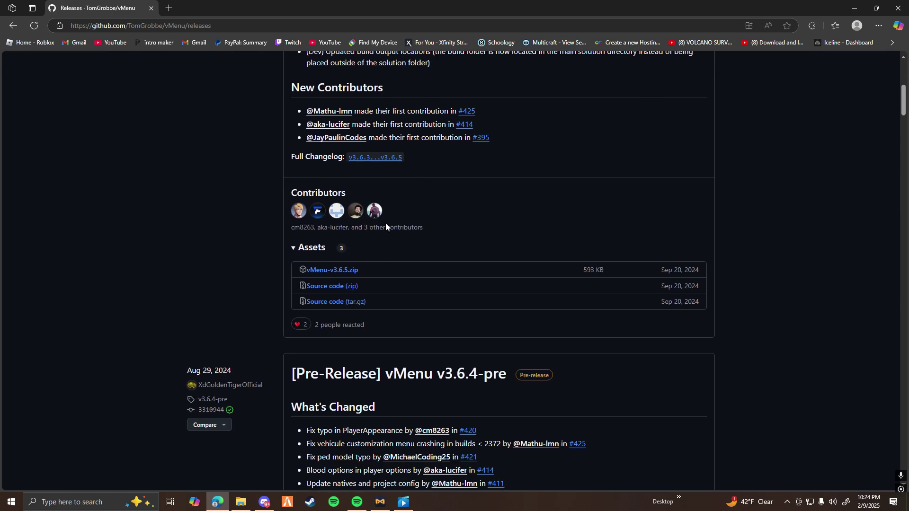
left_click(348, 274)
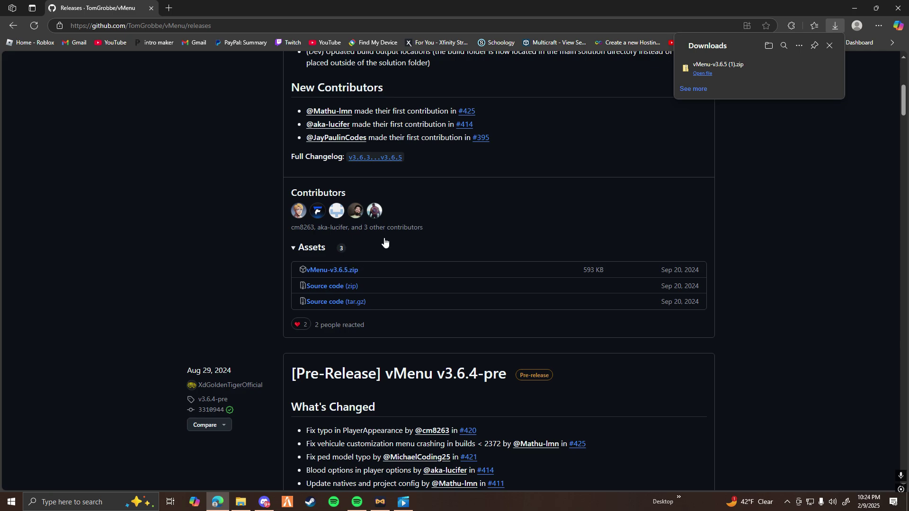
Step: Open the downloaded vMenu zip and move its window aside next to the server folder
left_click(702, 73)
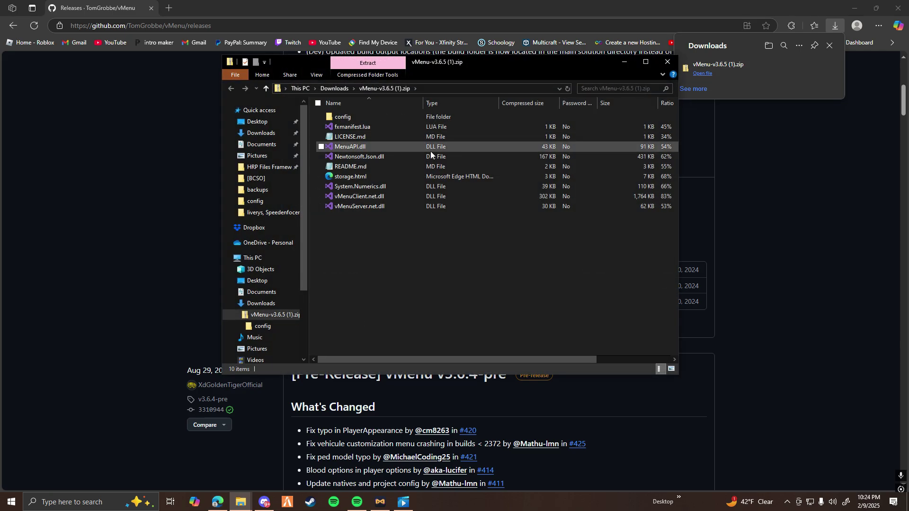
left_click_drag(452, 67, 579, 61)
key("alt+Tab")
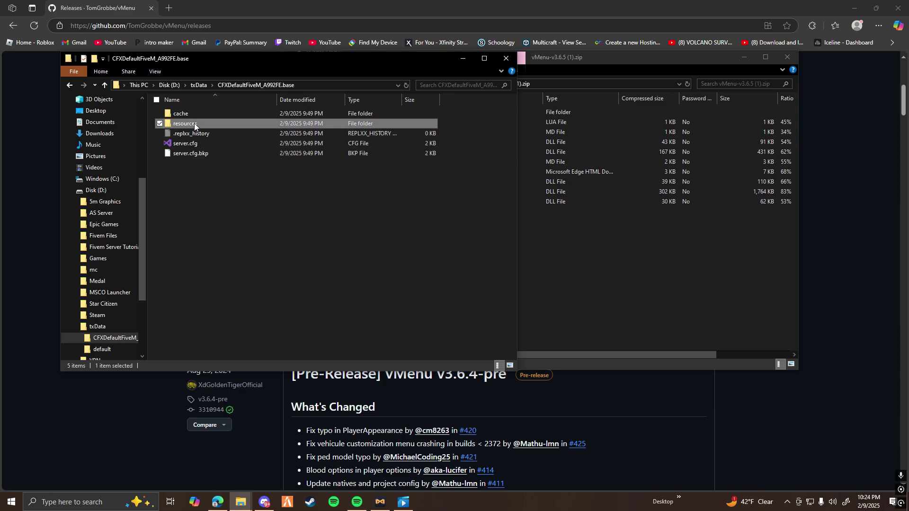
Step: Create a new folder named [scripts] inside the server's resources folder
double_click(187, 123)
right_click(228, 203)
mouse_move(279, 348)
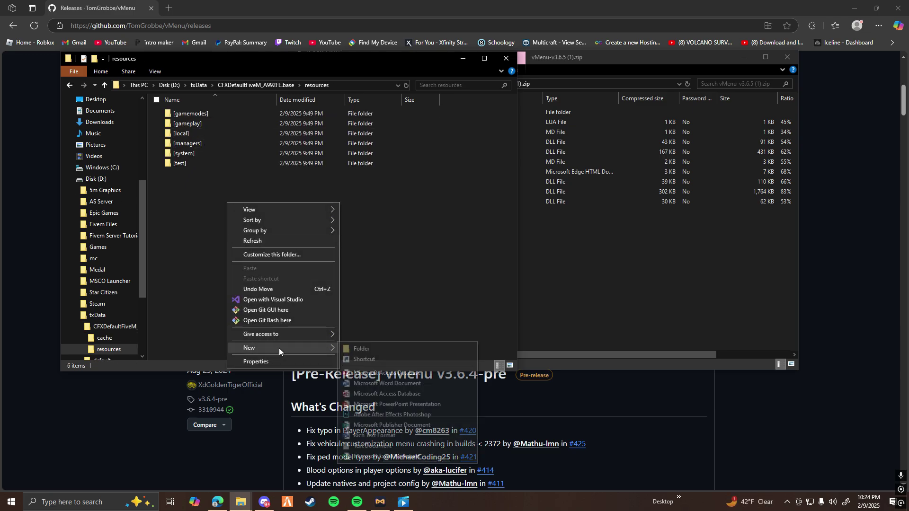
left_click(357, 350)
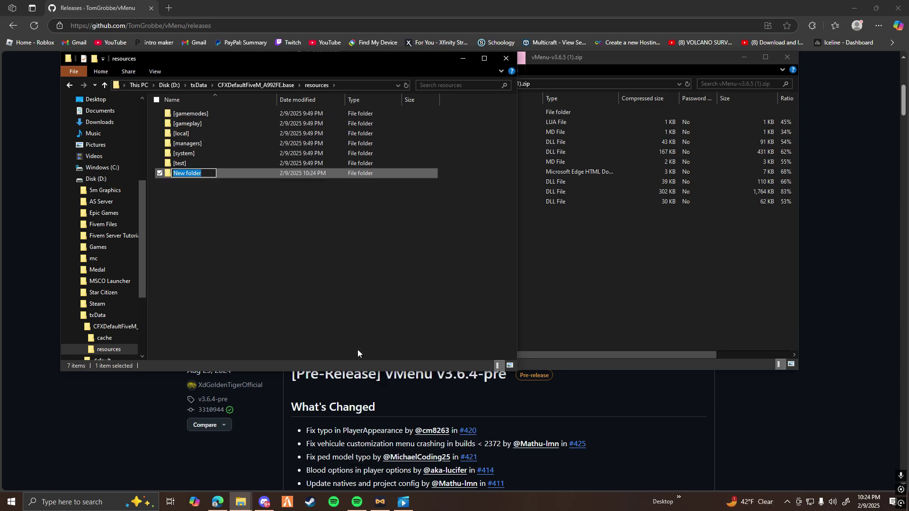
type("[scripts]")
key("Return")
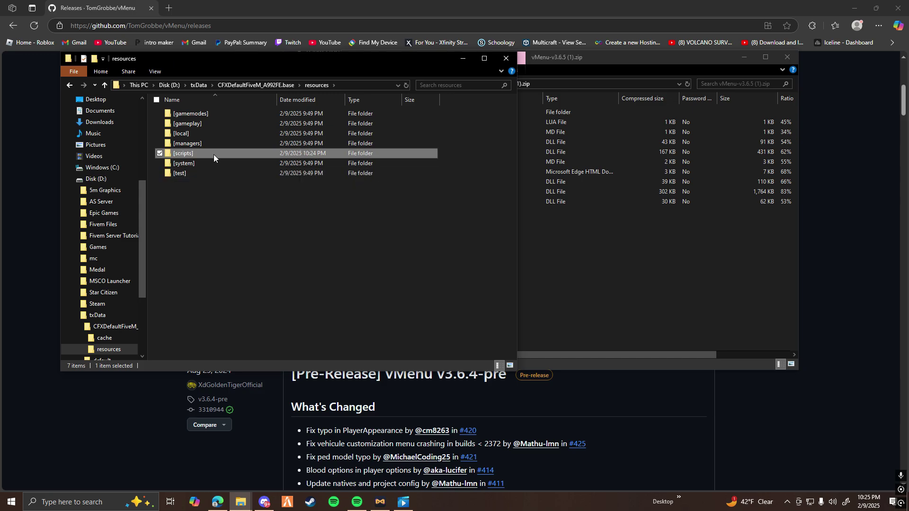
left_click(174, 207)
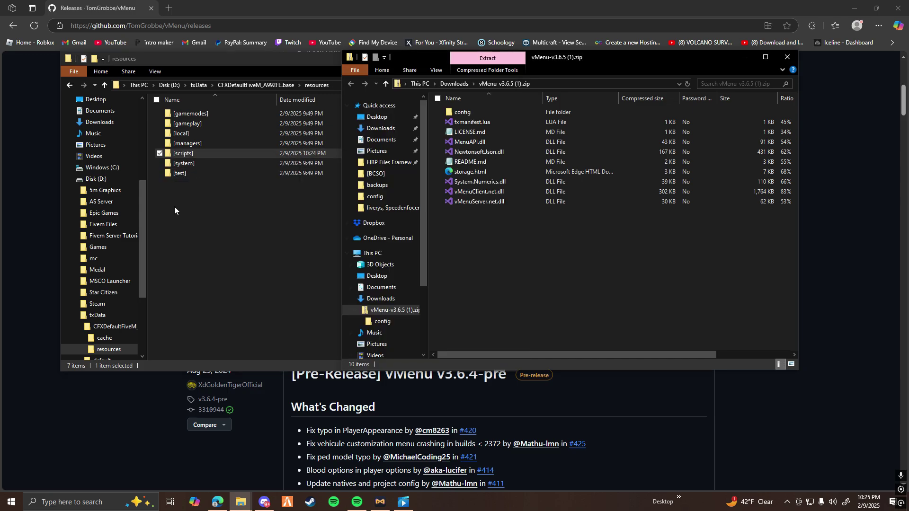
Step: Create a vMenu folder inside [scripts] and open it
double_click(197, 155)
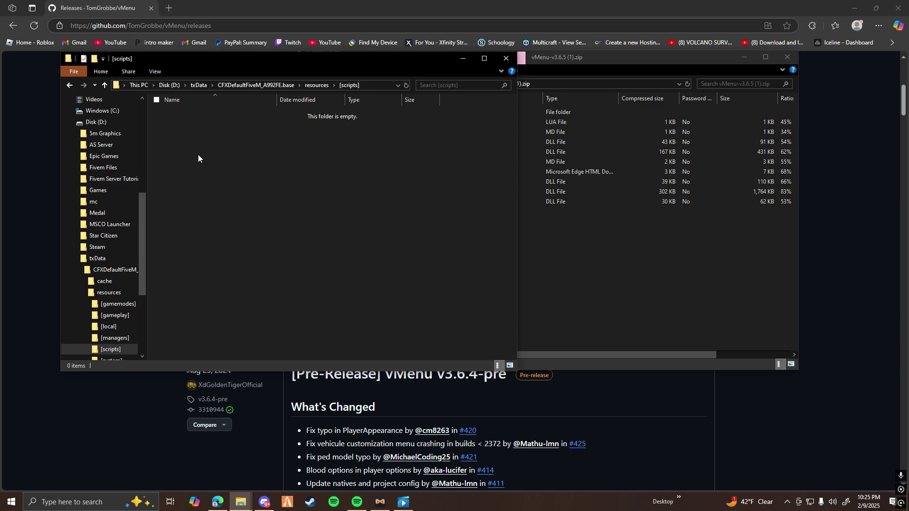
right_click(198, 154)
mouse_move(238, 300)
left_click(348, 303)
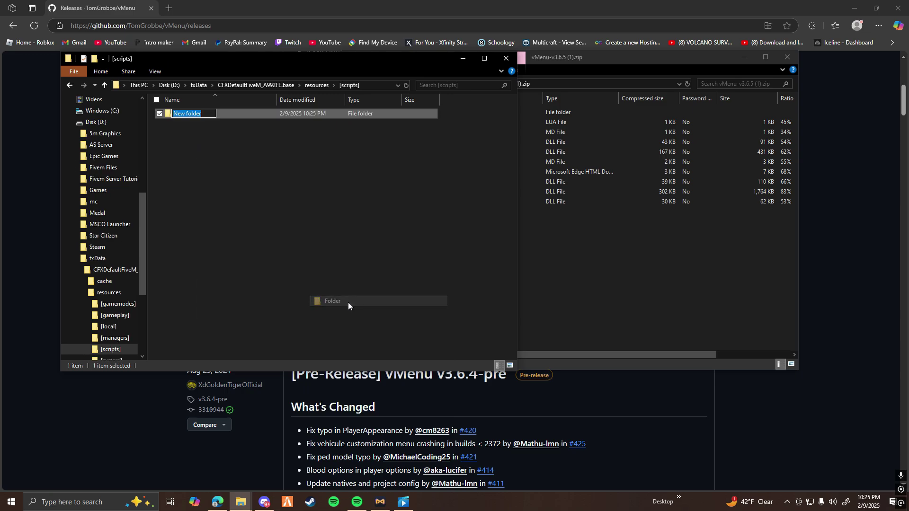
type("vMenu")
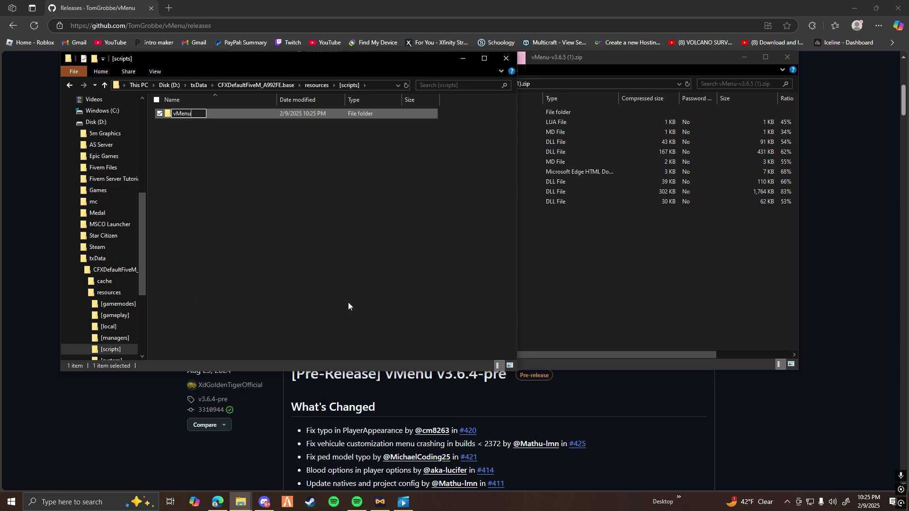
key("Return")
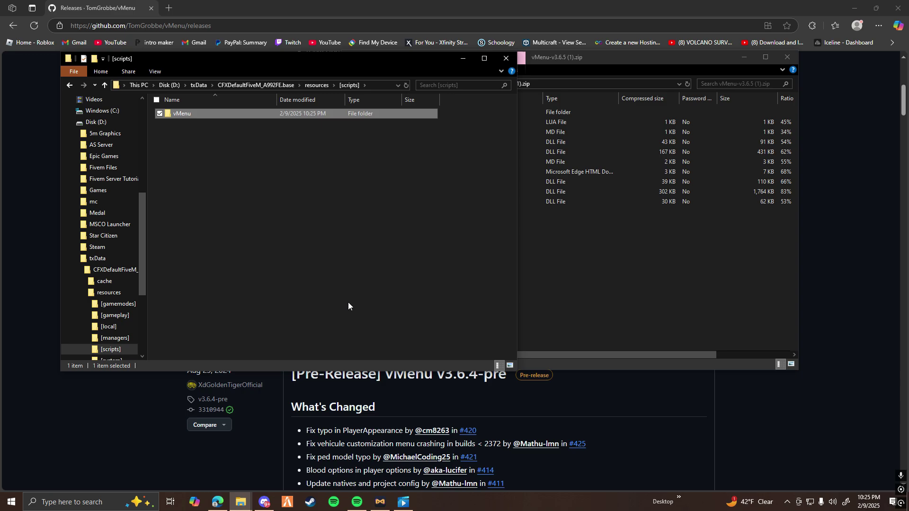
double_click(229, 112)
Step: Copy all ten items from the vMenu zip into the vMenu folder, then close the zip window
left_click(554, 222)
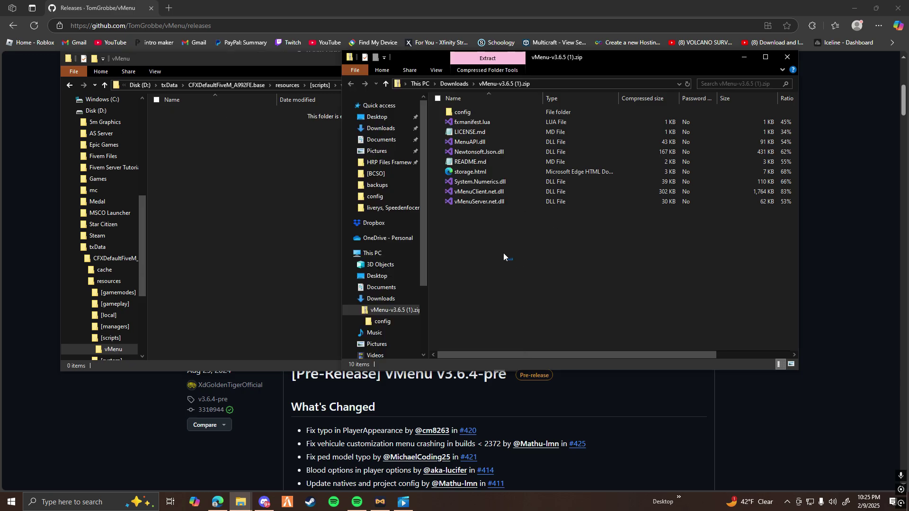
left_click_drag(504, 253, 254, 172)
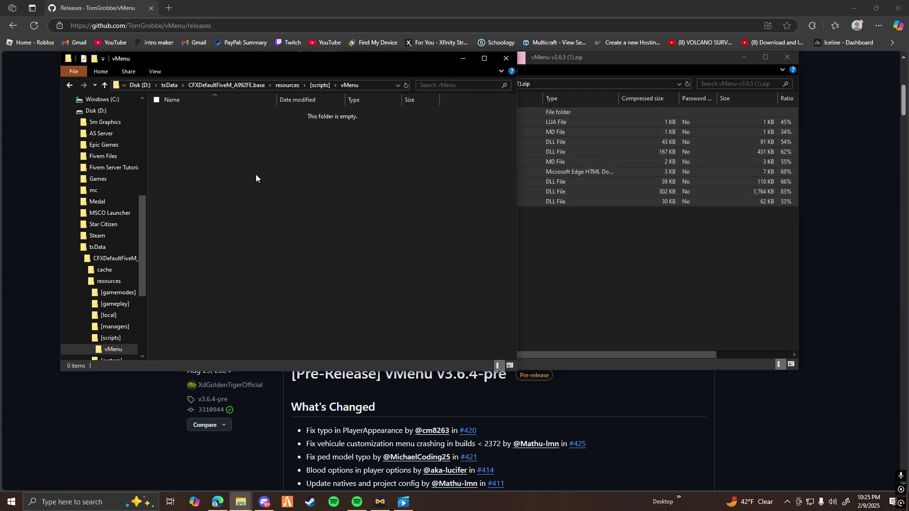
left_click(653, 263)
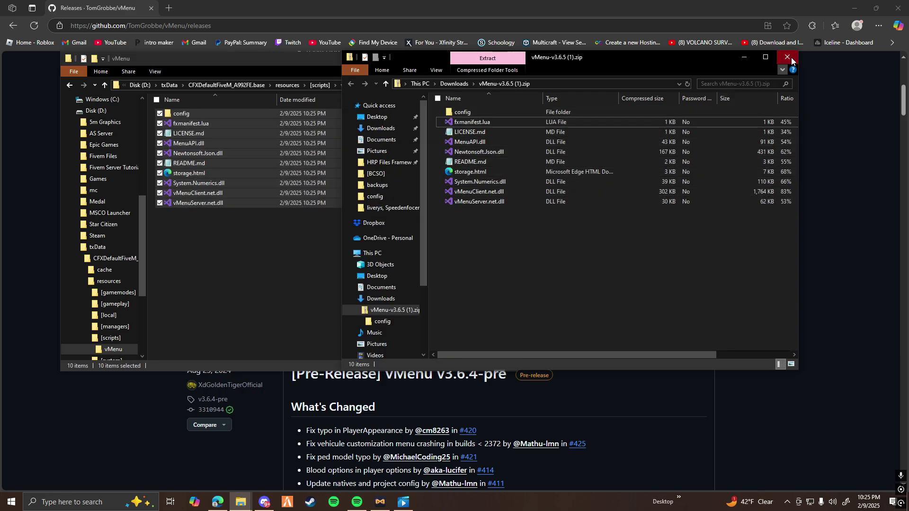
left_click(788, 58)
Step: Close the browser, start the server with FXServer.exe, and open txAdmin's CFG Editor
left_click(898, 8)
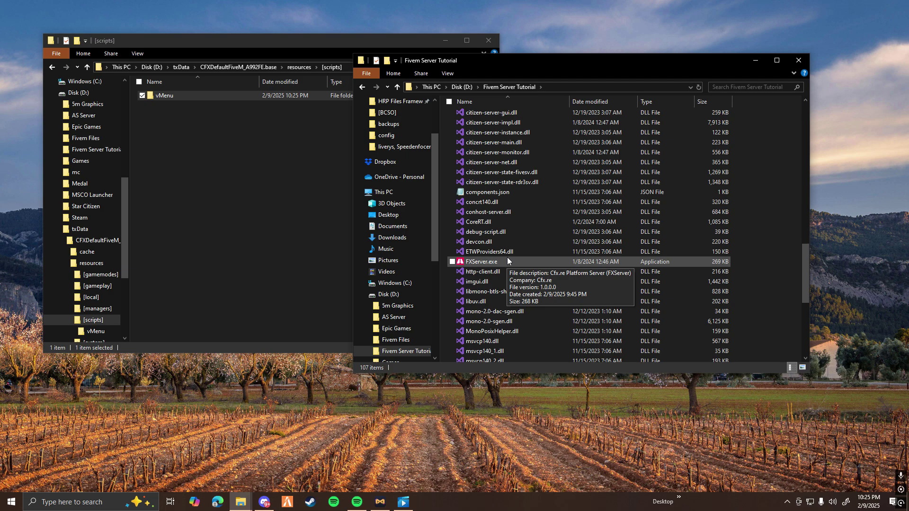
double_click(507, 259)
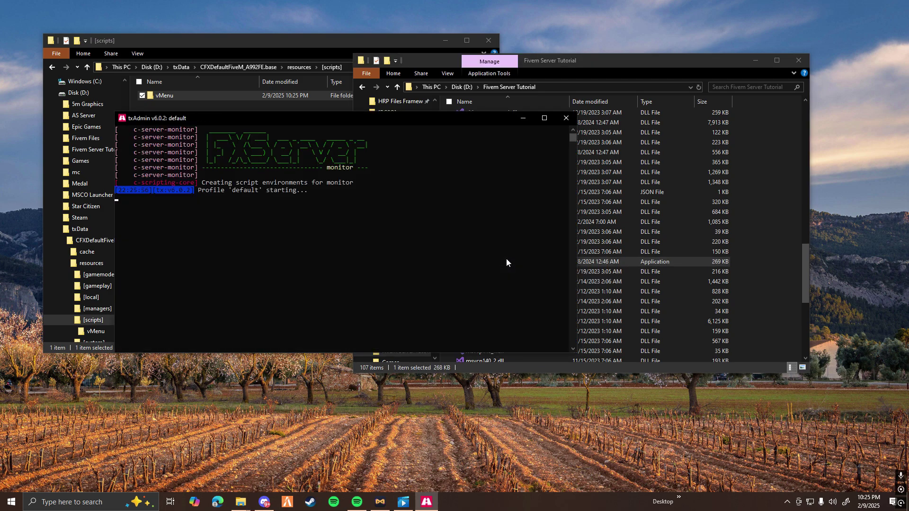
left_click(699, 272)
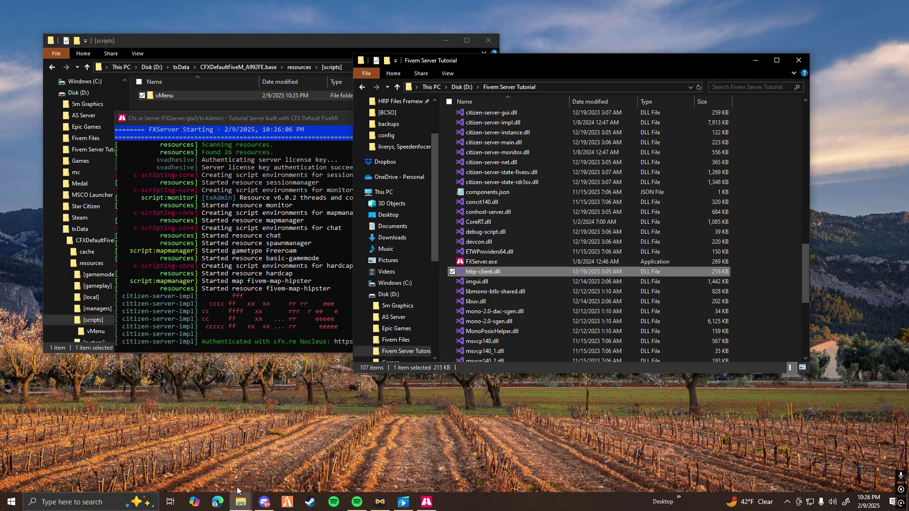
left_click(217, 502)
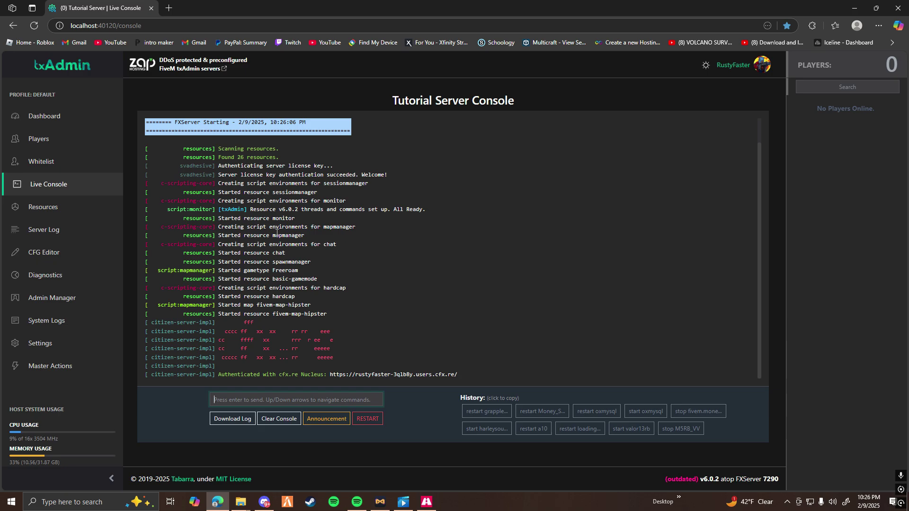
left_click(74, 252)
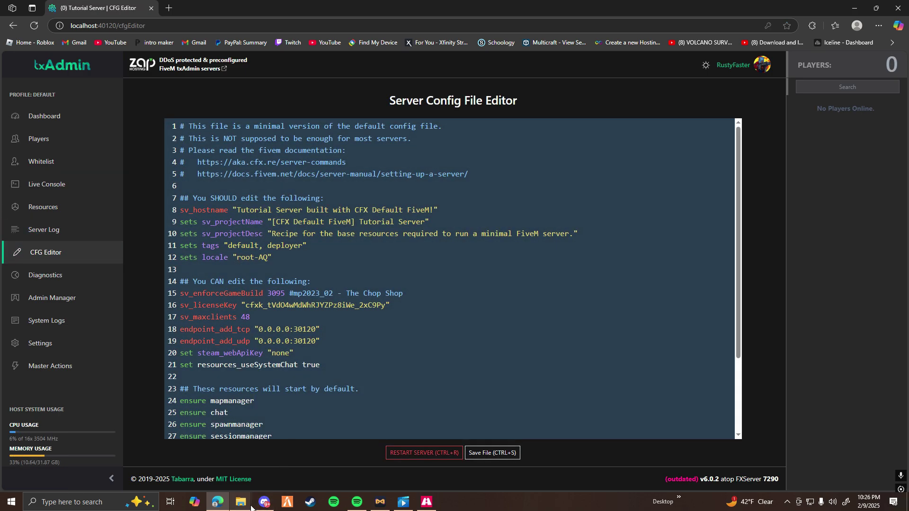
Step: Open server.cfg from the CFXDefaultFiveM_A992FE.base folder in Visual Studio
mouse_move(241, 503)
left_click(202, 462)
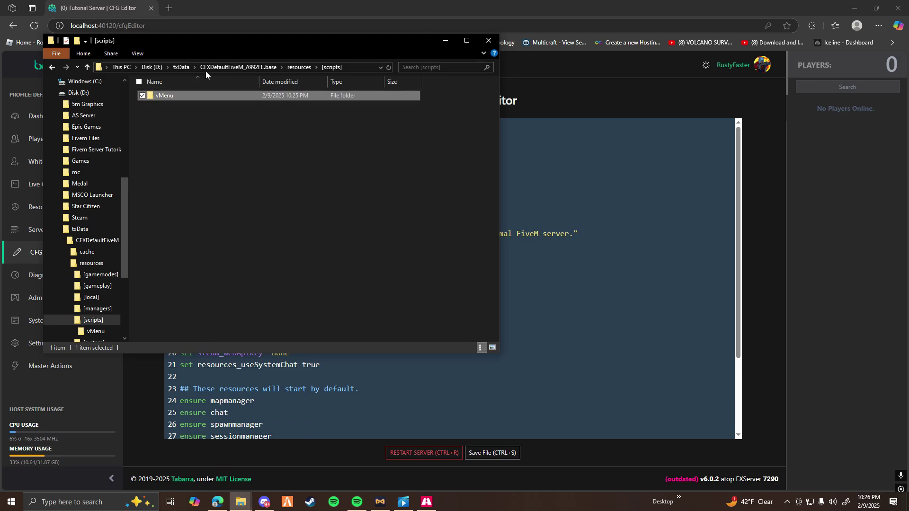
left_click(297, 66)
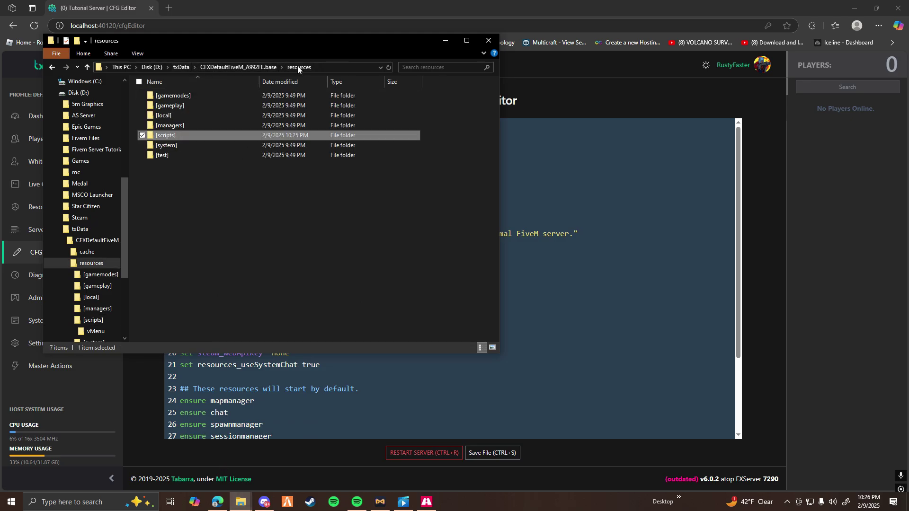
left_click(260, 67)
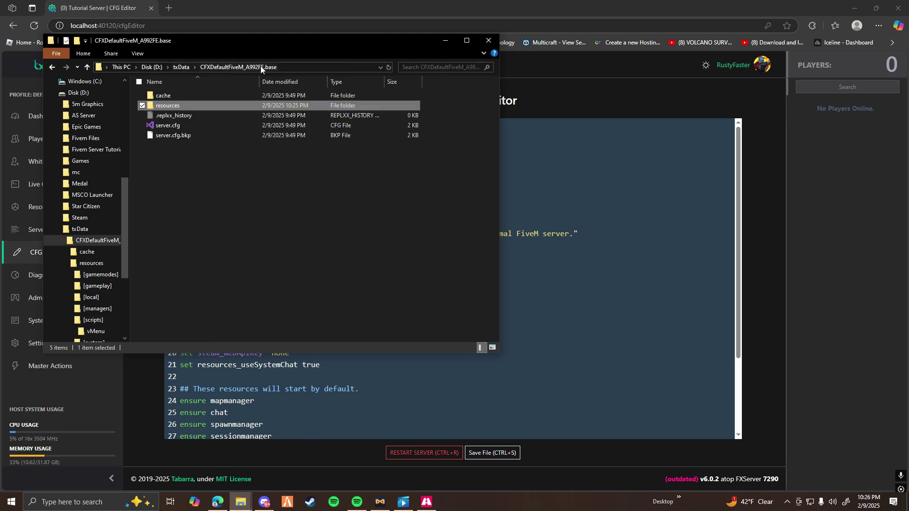
right_click(184, 126)
left_click(181, 126)
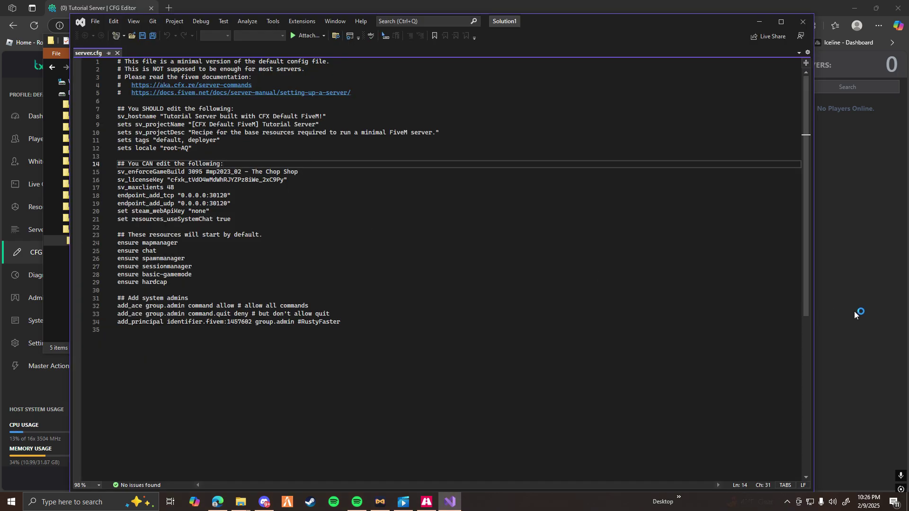
Step: Review the CFG Editor's resource list down to ensure hardcap, then close Visual Studio
key("alt+Tab")
scroll(358, 296, "down", 3)
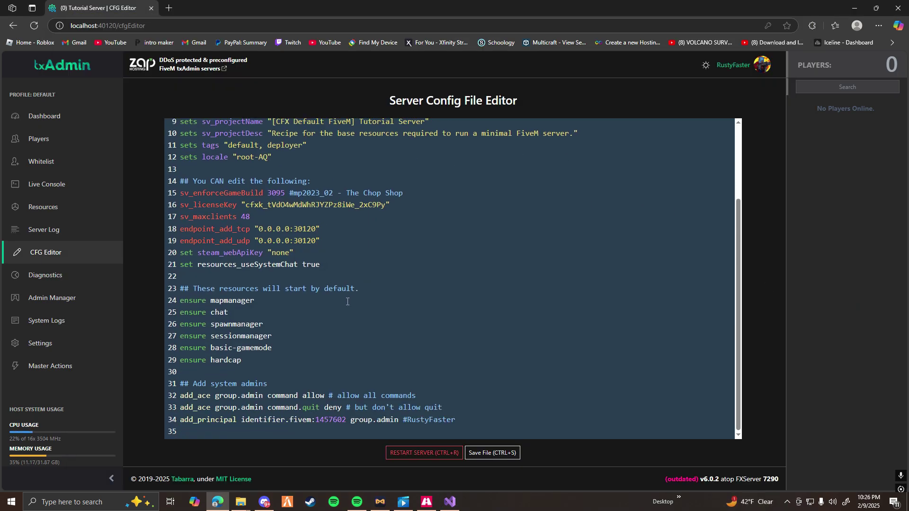
left_click(449, 501)
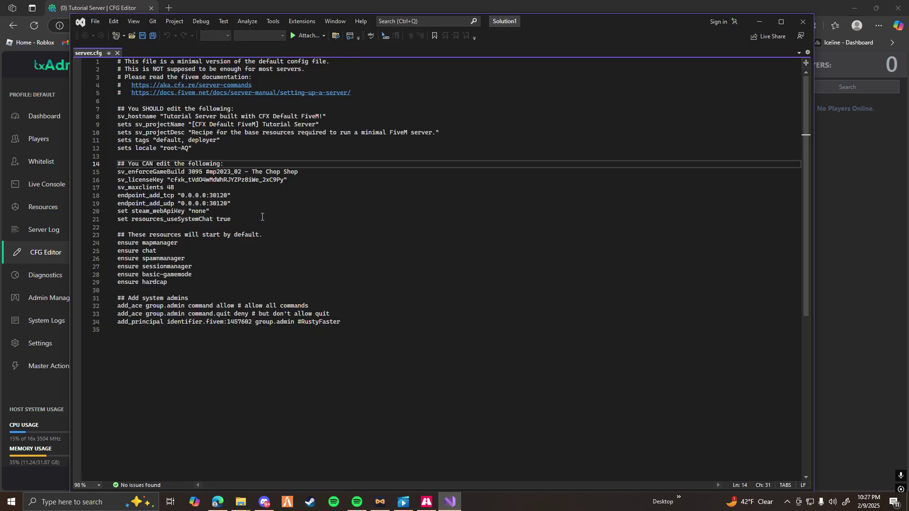
key("alt+F4")
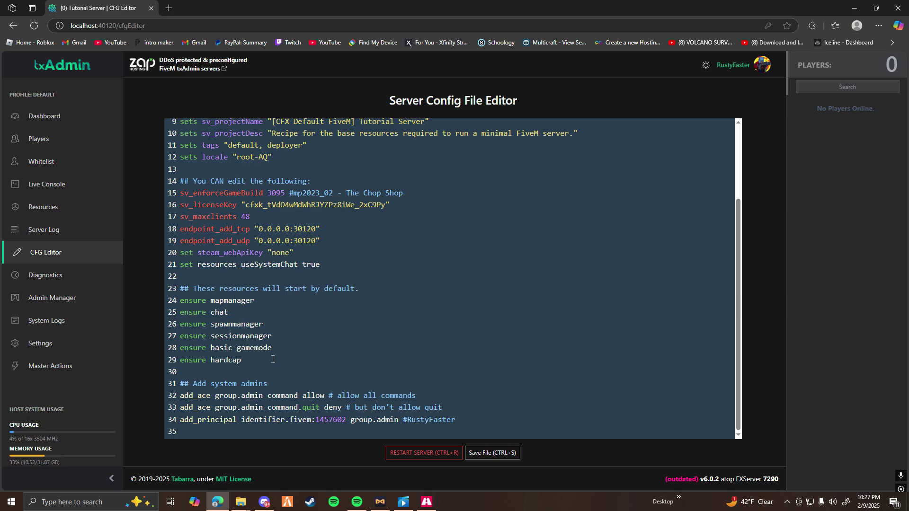
Step: Add 'ensure [scripts]' on a new line after 'ensure hardcap' and save the config
key("Return")
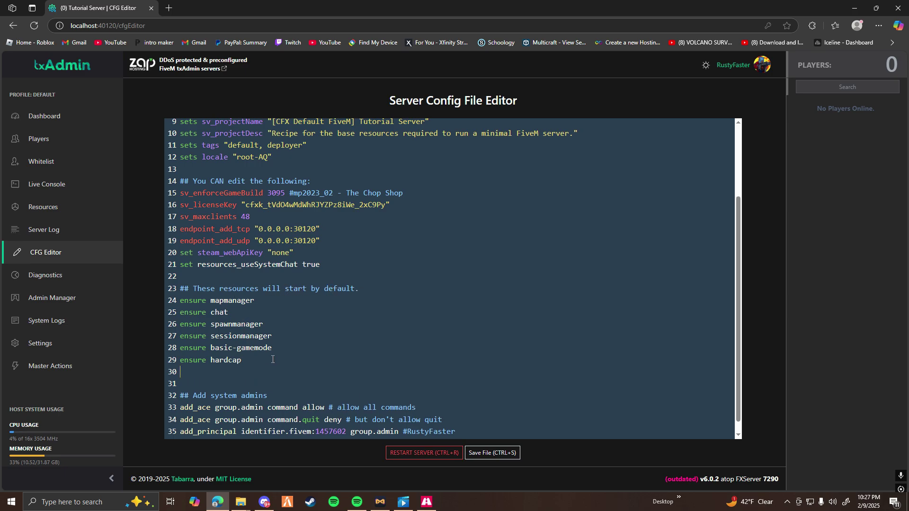
type("ensure [scripts")
key("ctrl+s")
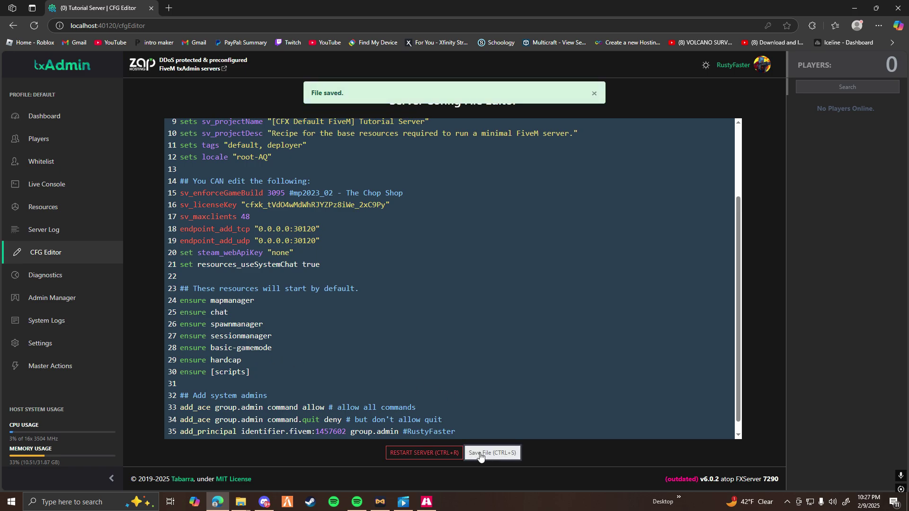
key("alt+Tab")
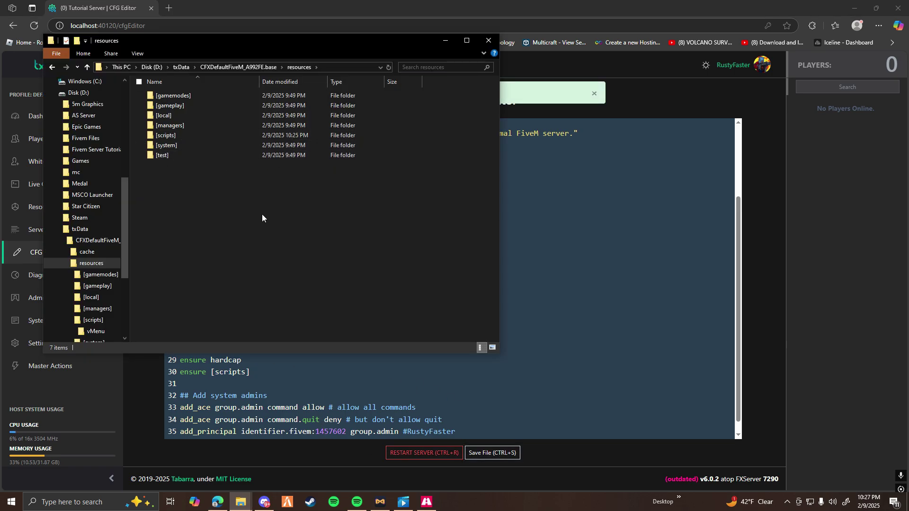
Step: Move the resources folder window aside and go to the txAdmin Dashboard
left_click_drag(286, 46, 457, 37)
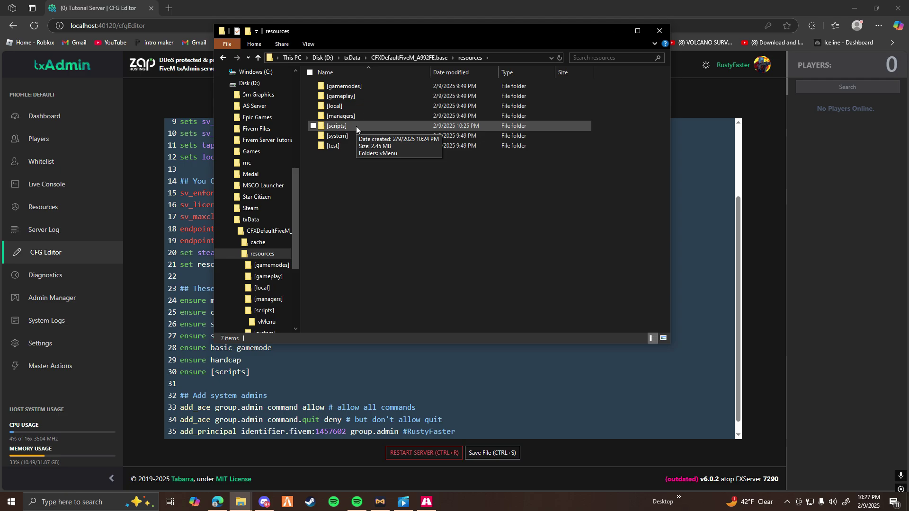
left_click(44, 116)
Step: Restart the server and check the 'Started resource vMenu' line in the Live Console
left_click(346, 407)
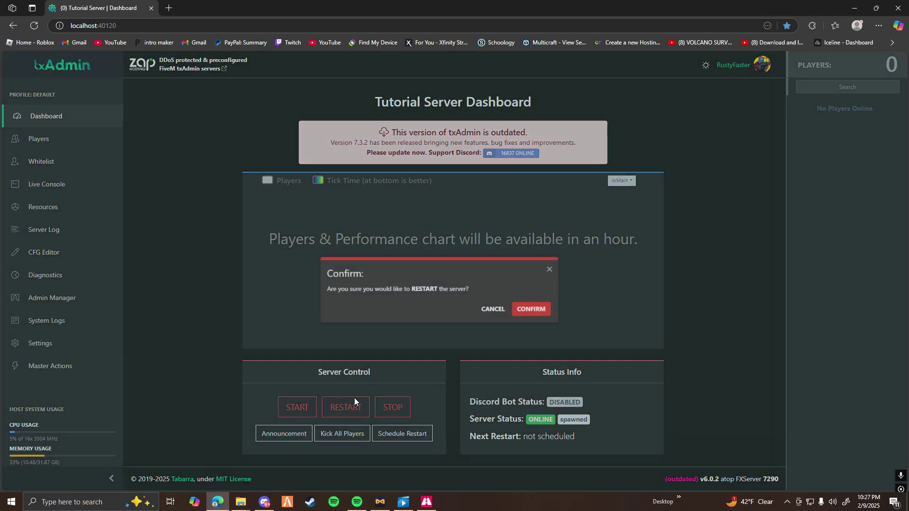
left_click(552, 290)
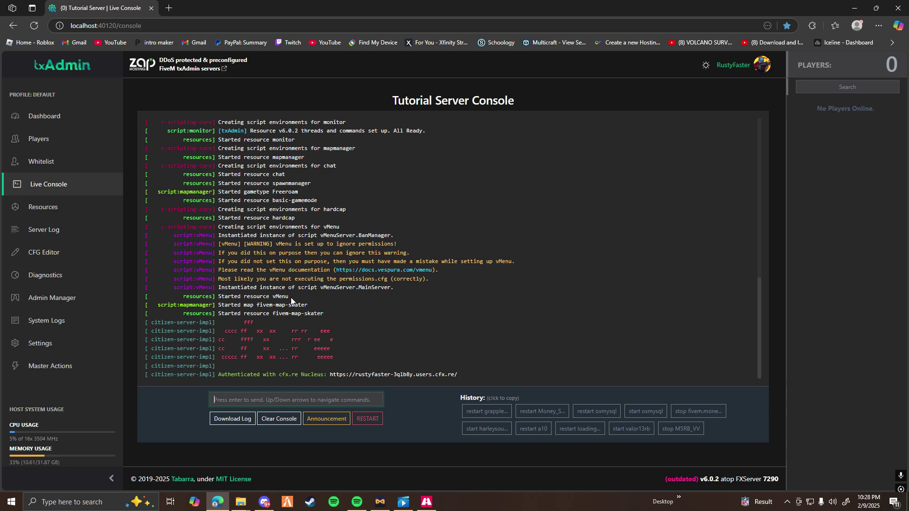
left_click_drag(256, 297, 218, 298)
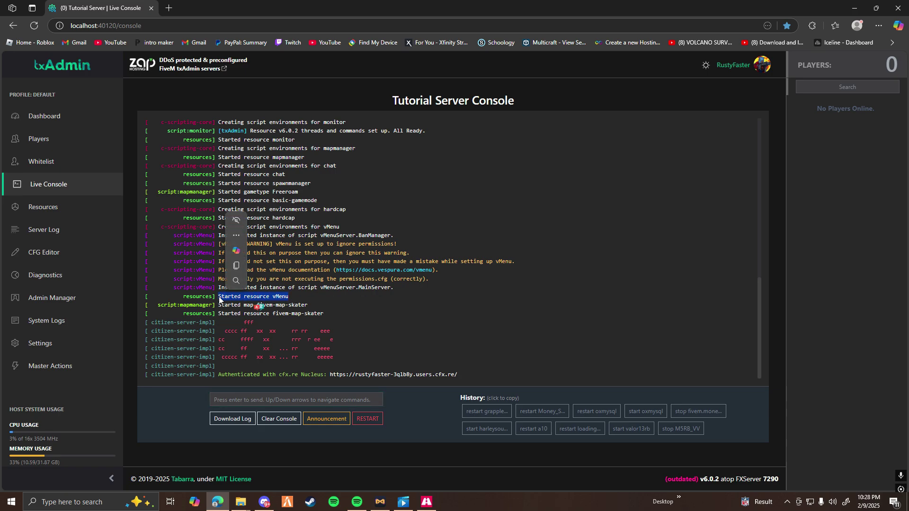
left_click(254, 299)
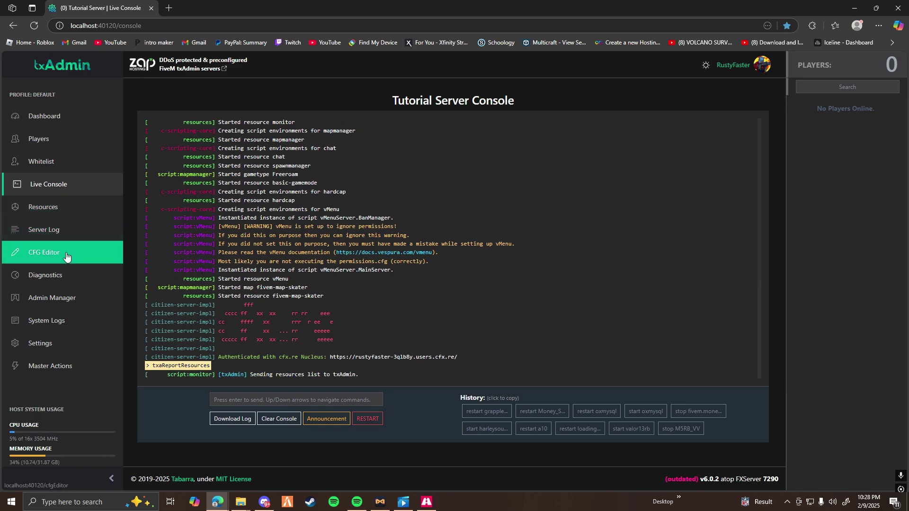
Step: Append '# vMenu Permissions' and the vMenu permissions.cfg exec line to the config and save
left_click(47, 253)
scroll(287, 297, "down", 3)
left_click(300, 431)
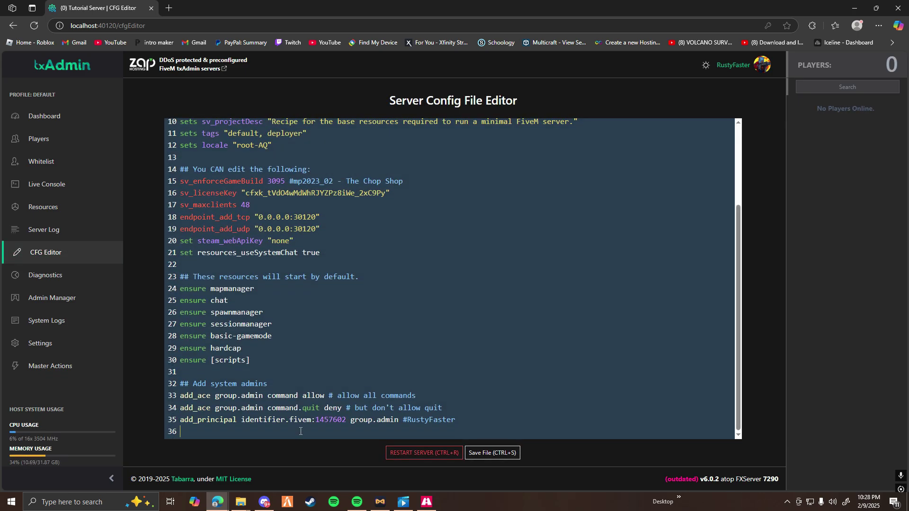
key("Return")
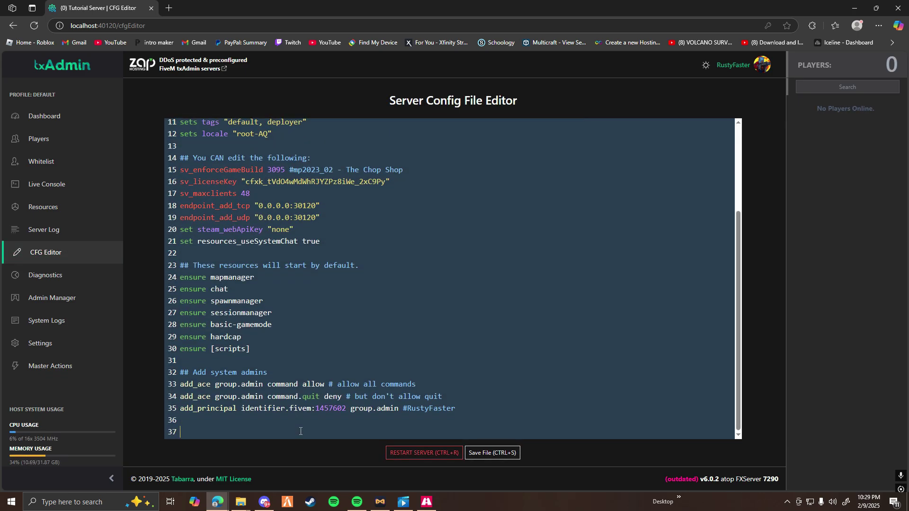
type("# vMenu Permissions")
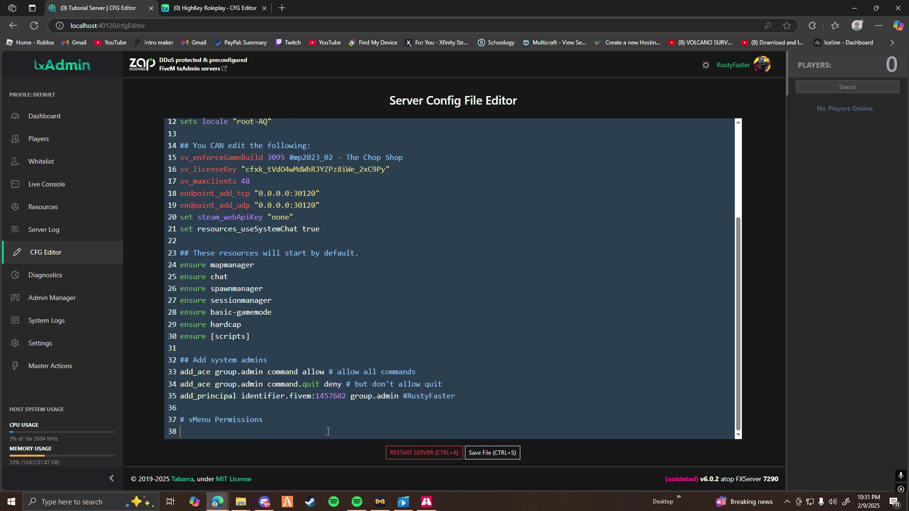
type("exec resources/[scripts]/vMenu/config/permissions.cfg")
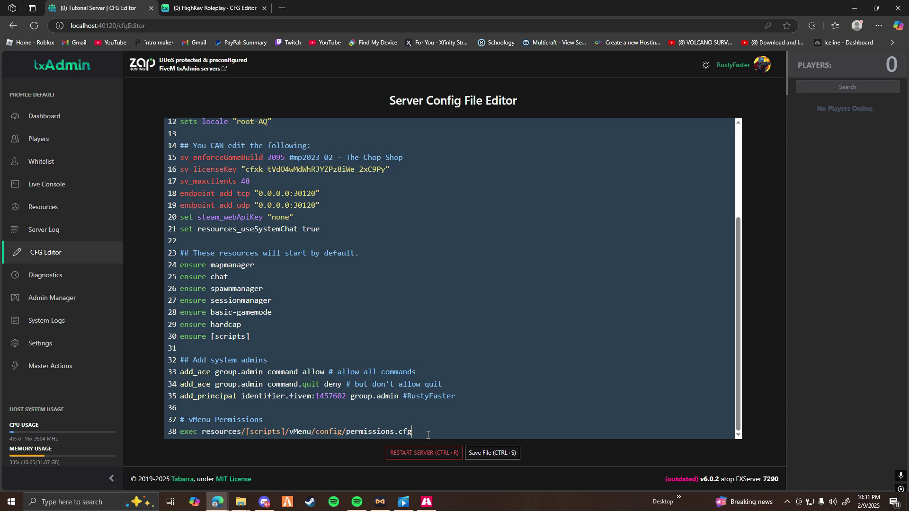
left_click(486, 456)
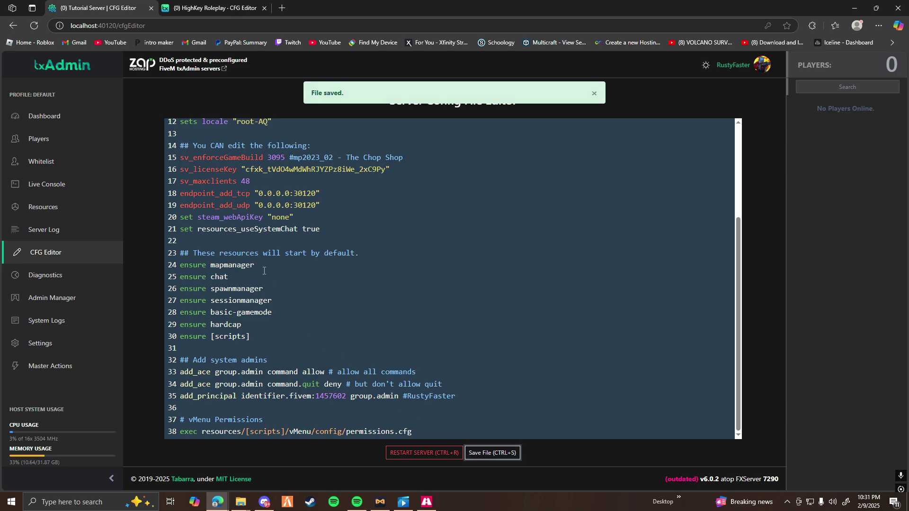
Step: Restart the server from the Live Console and confirm
left_click(86, 191)
left_click(367, 418)
left_click(543, 292)
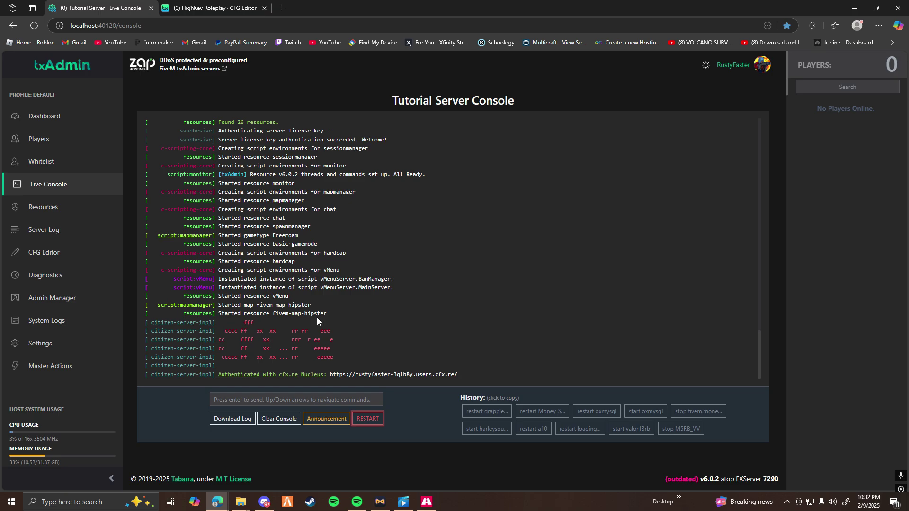
Step: Open permissions.cfg from the [scripts] > vMenu > config folder in Visual Studio
left_click(241, 502)
double_click(381, 124)
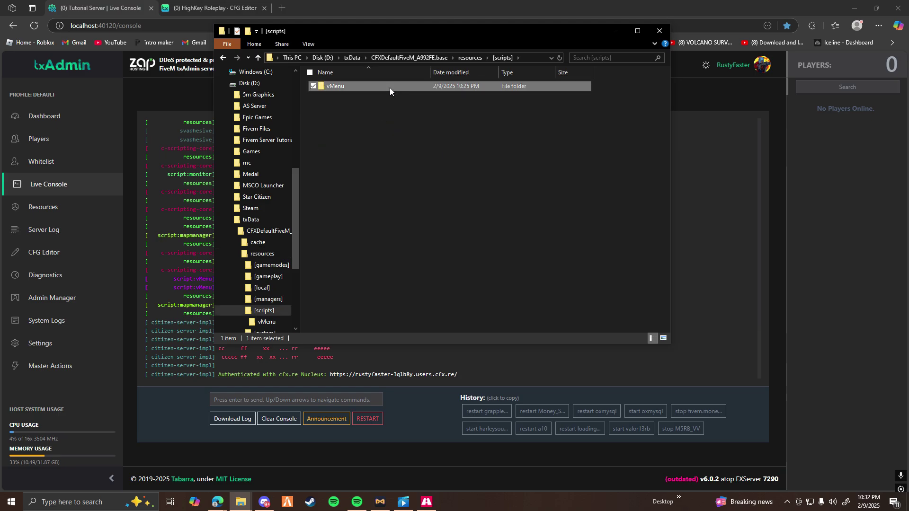
double_click(390, 87)
double_click(363, 87)
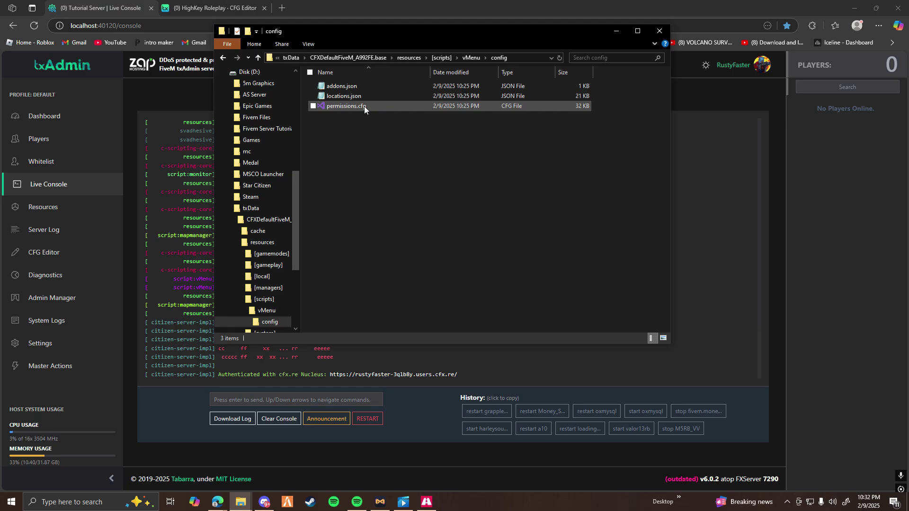
double_click(365, 106)
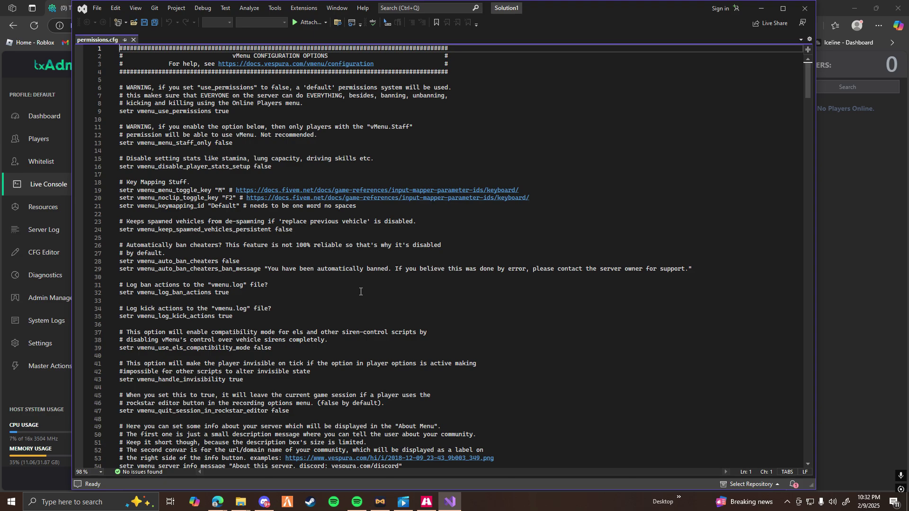
Step: Review the Key Mapping settings, noting the menu toggle key M, with the editor maximized
left_click(224, 176)
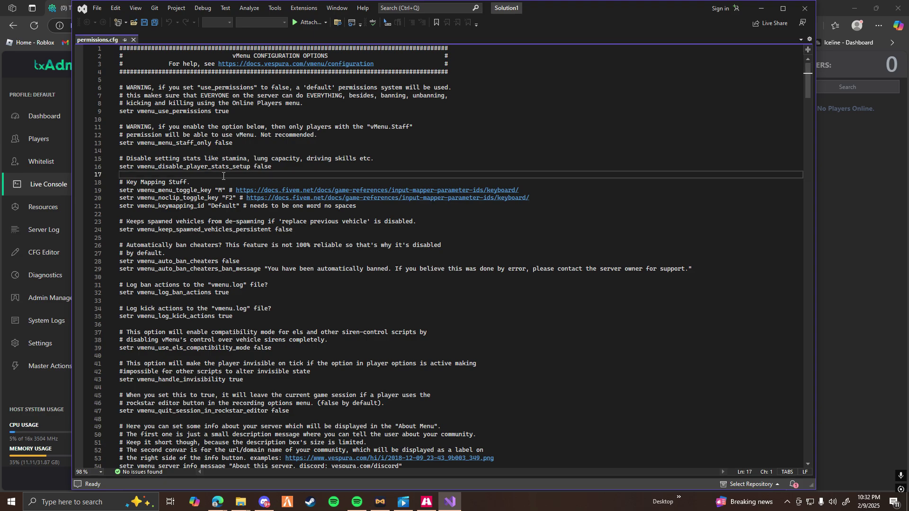
left_click(169, 182)
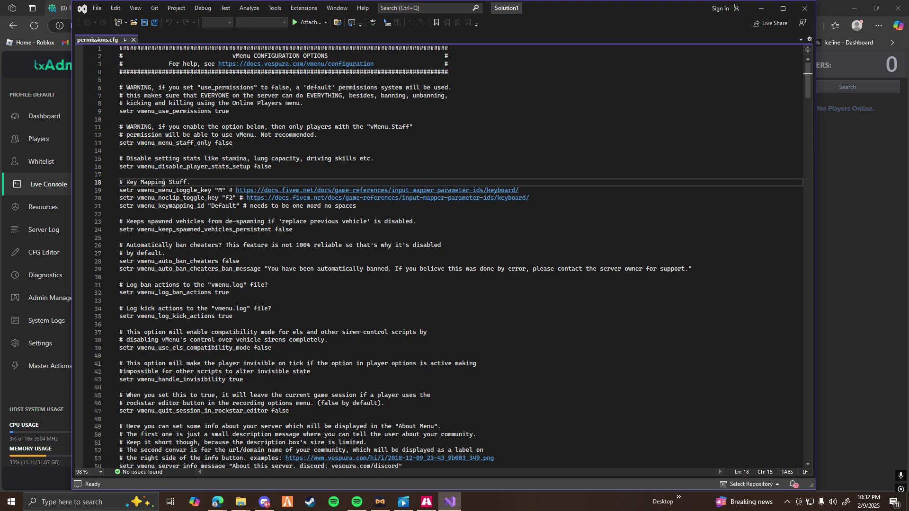
left_click(222, 190)
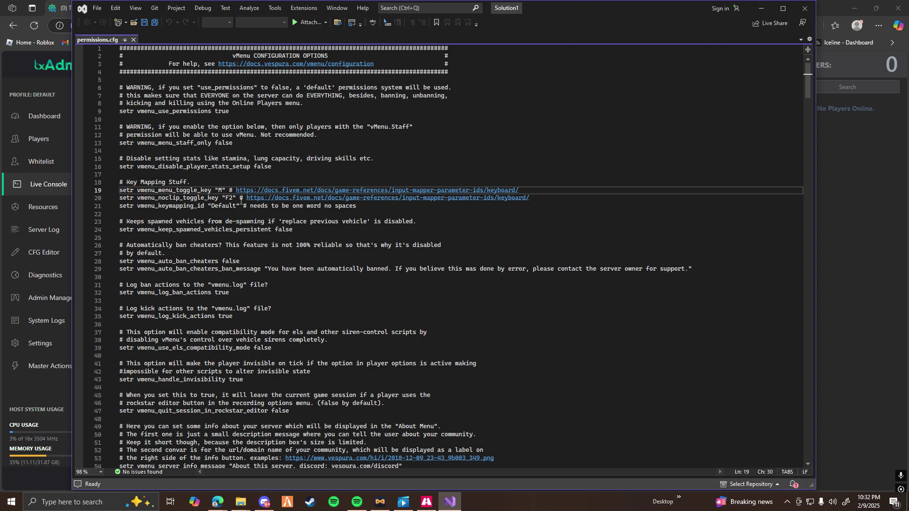
key("super+Up")
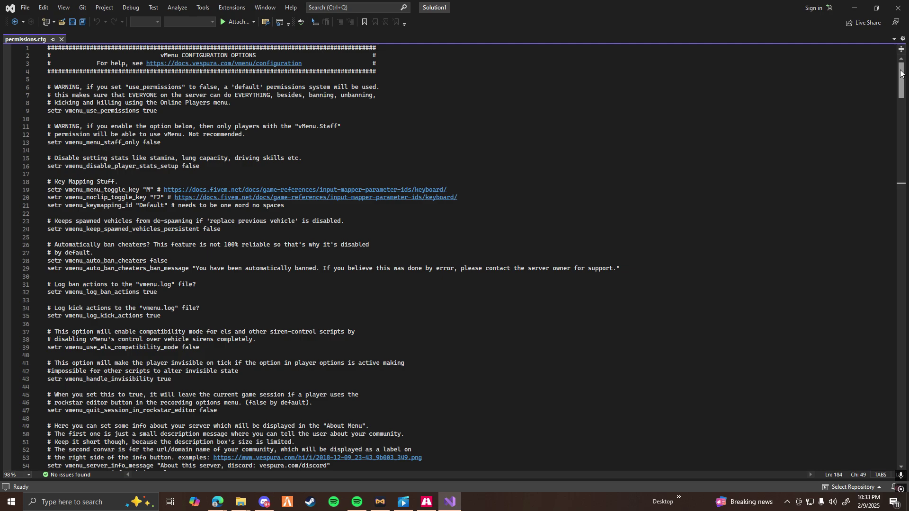
left_click_drag(903, 71, 903, 170)
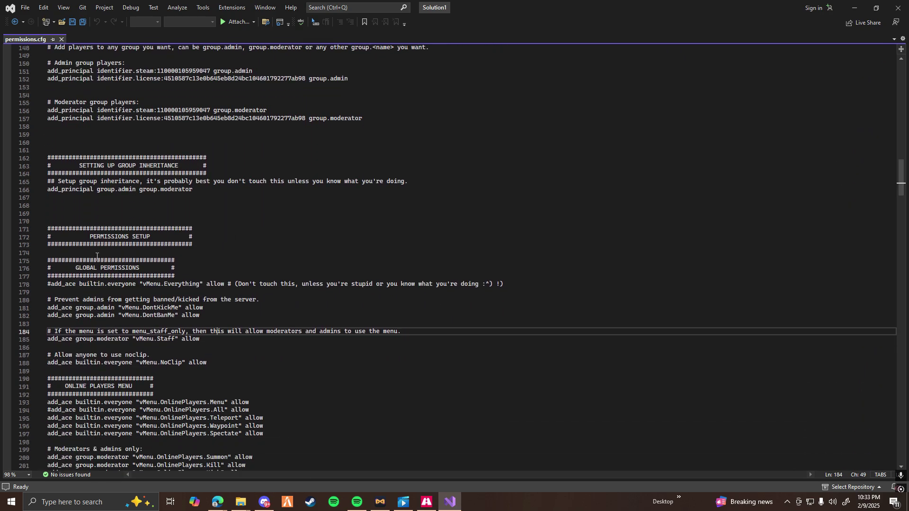
Step: Remove the # from line 178's add_ace builtin.everyone "vMenu.Everything" allow and save
left_click_drag(72, 268, 135, 268)
left_click(129, 269)
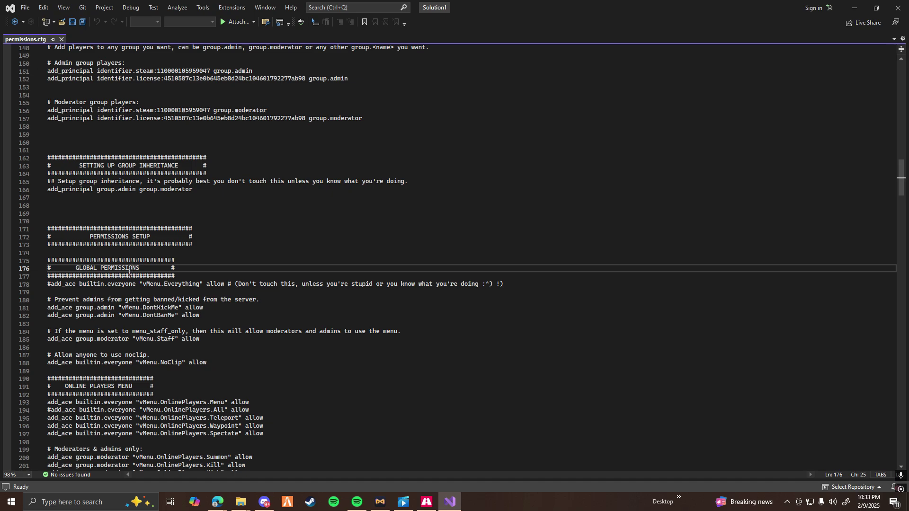
left_click(51, 285)
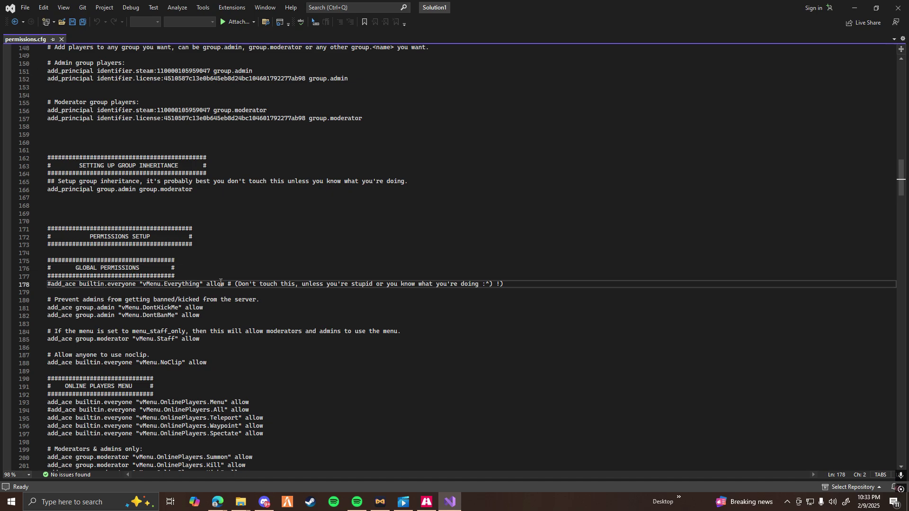
left_click(186, 285)
left_click(51, 284)
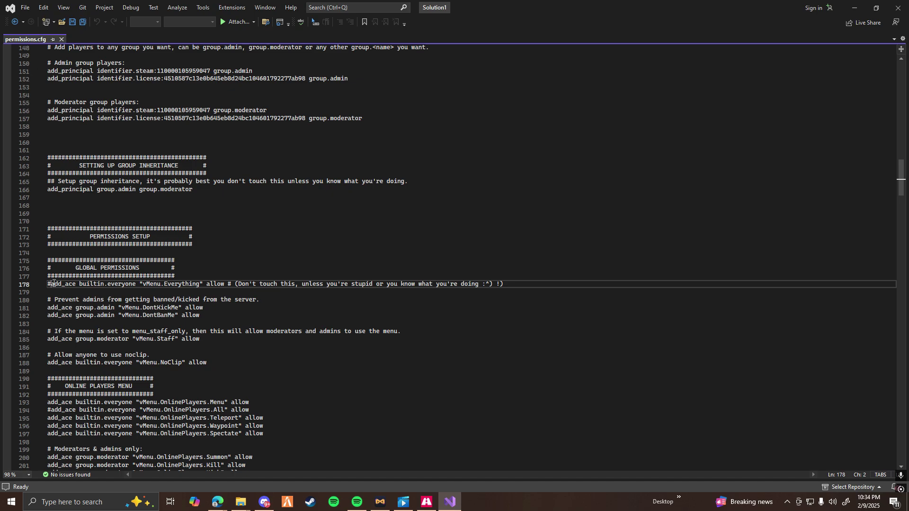
key("BackSpace")
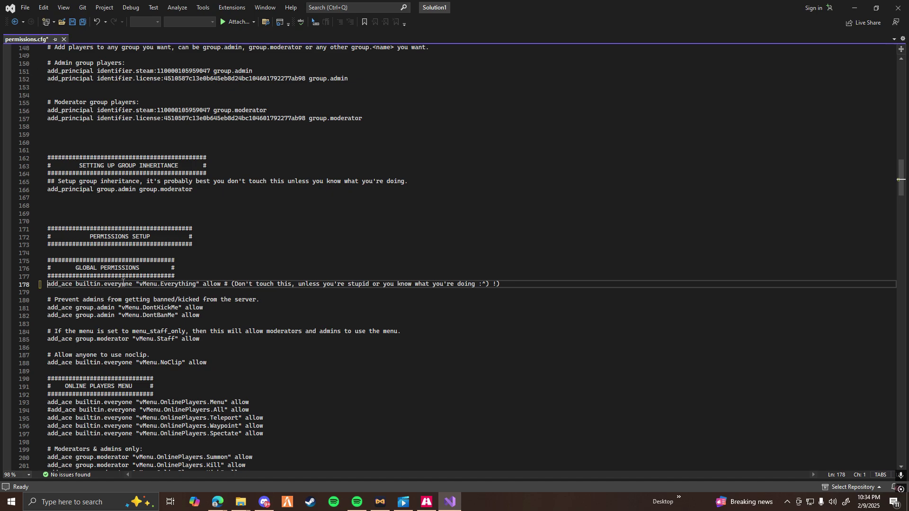
left_click(122, 283)
key("ctrl+s")
left_click(66, 288)
left_click(90, 287)
left_click(117, 289)
Step: Close Visual Studio and the config folder, restart the server in txAdmin, and return to FiveM
left_click(545, 157)
left_click(897, 10)
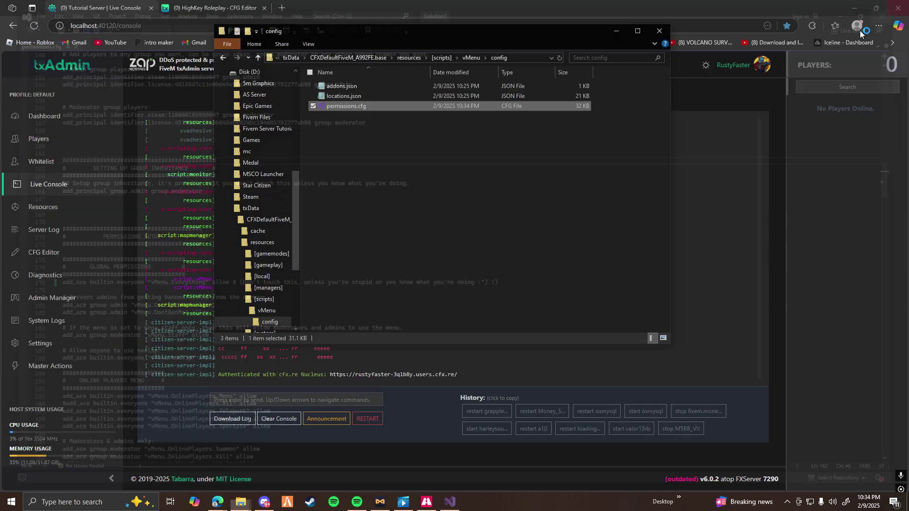
left_click(372, 365)
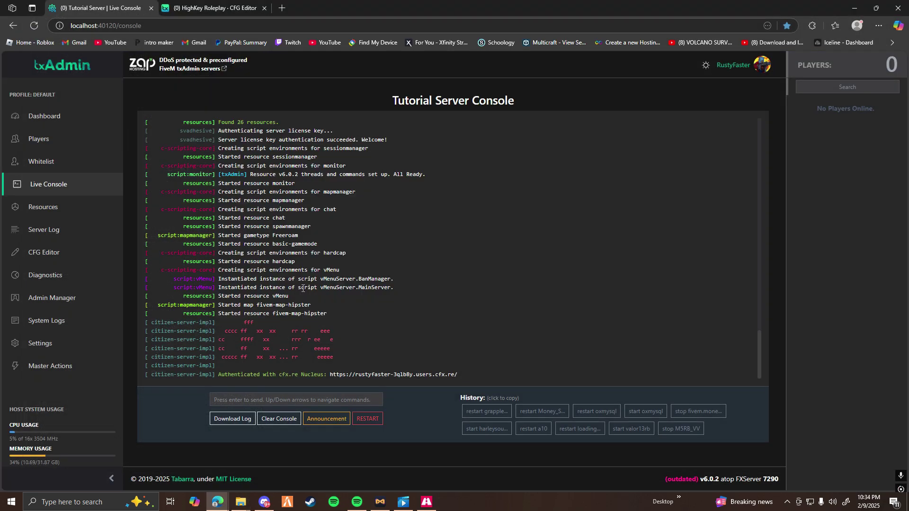
left_click(367, 420)
left_click(547, 293)
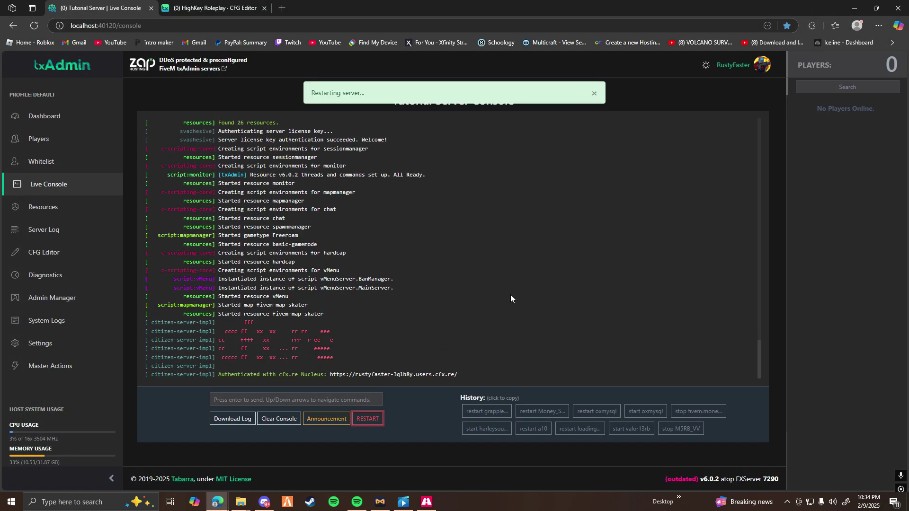
left_click(288, 503)
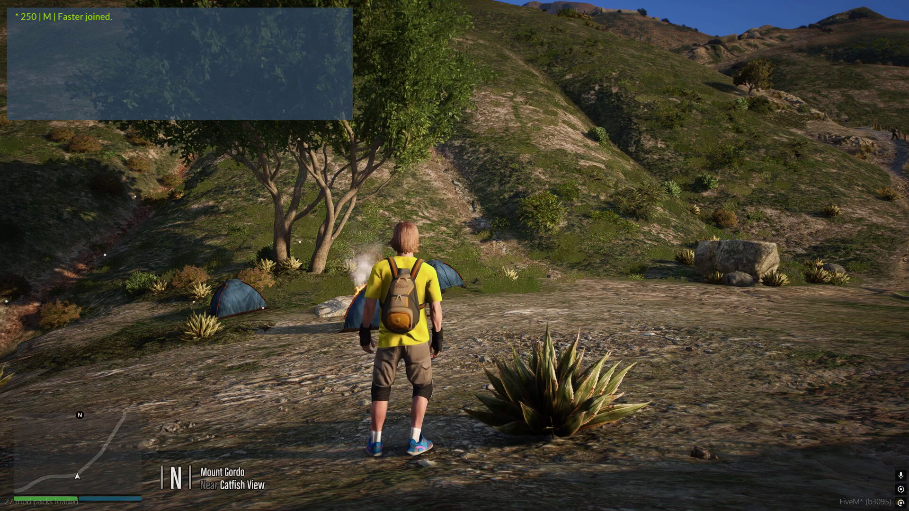
Step: Open vMenu with M, browse Player Related Options > Player Options, then back out to the main menu
key("m")
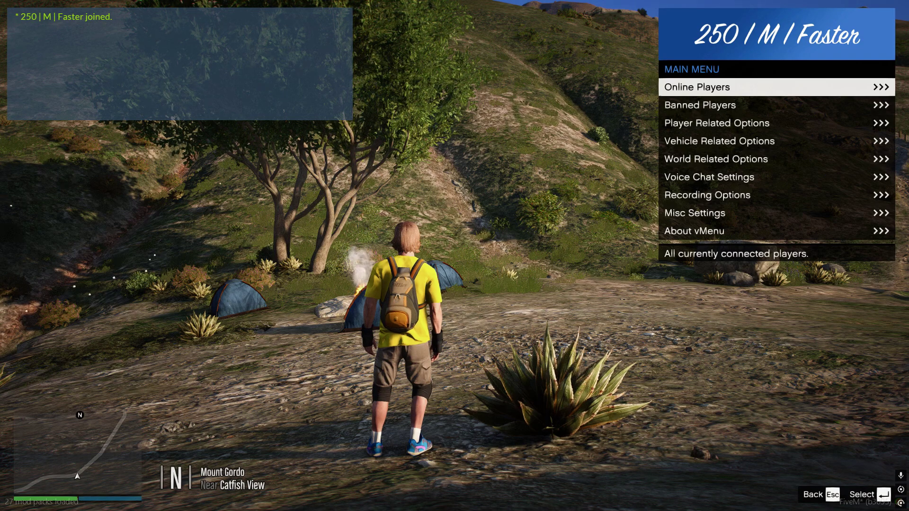
key("Down")
key("Down")
key("Return")
key("Return")
key("Down")
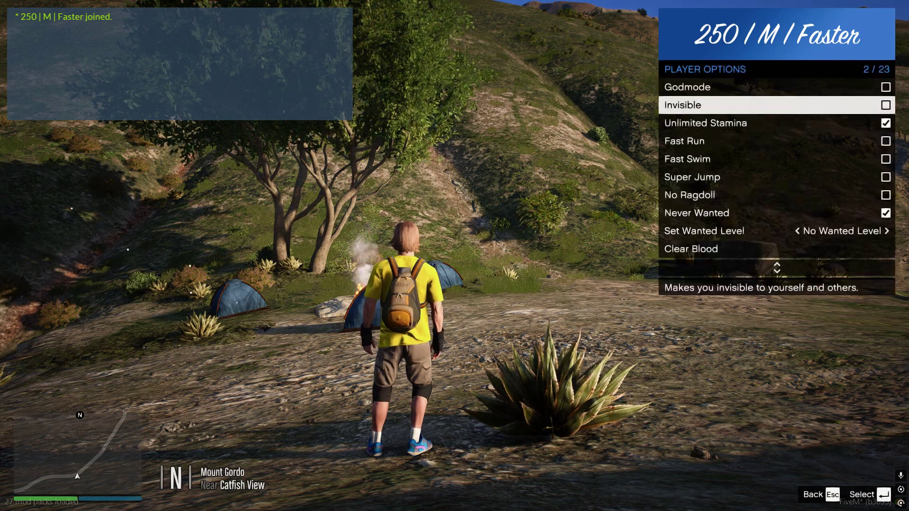
key("Down")
key("Down")
key("Escape")
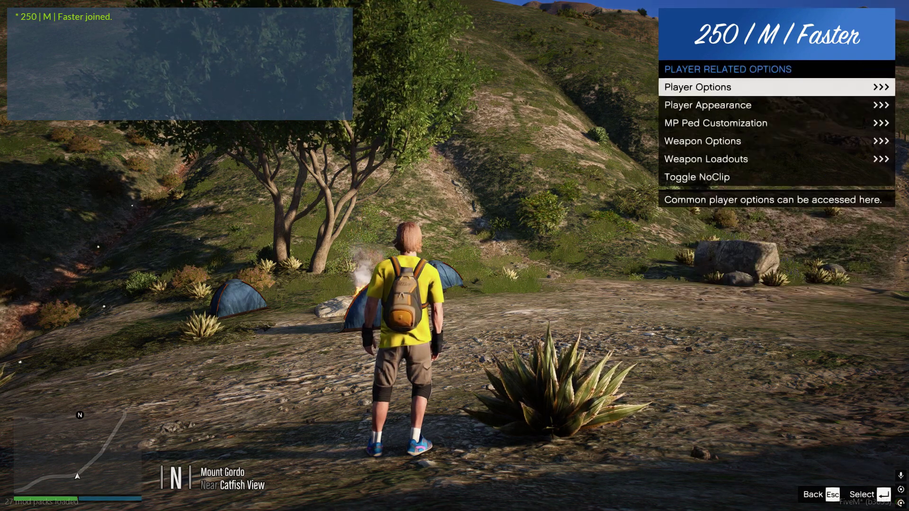
key("Down")
key("Escape")
key("Down")
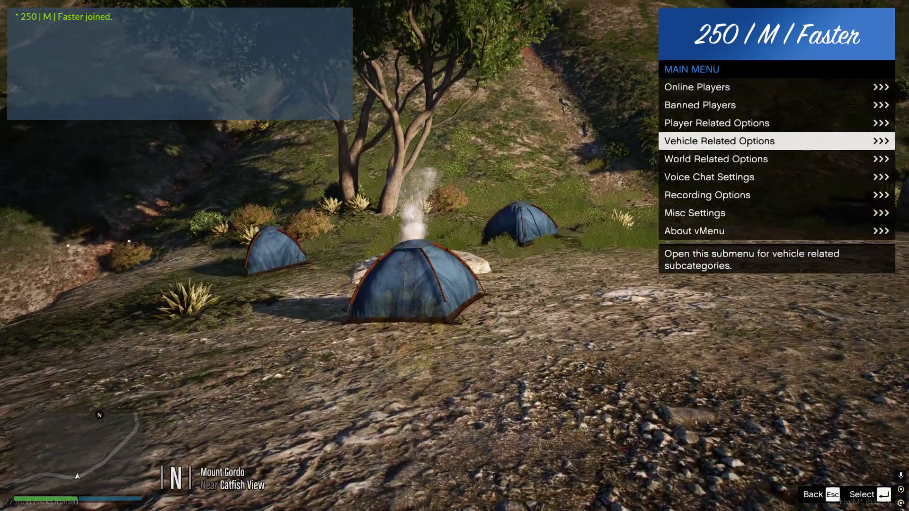
key("Down")
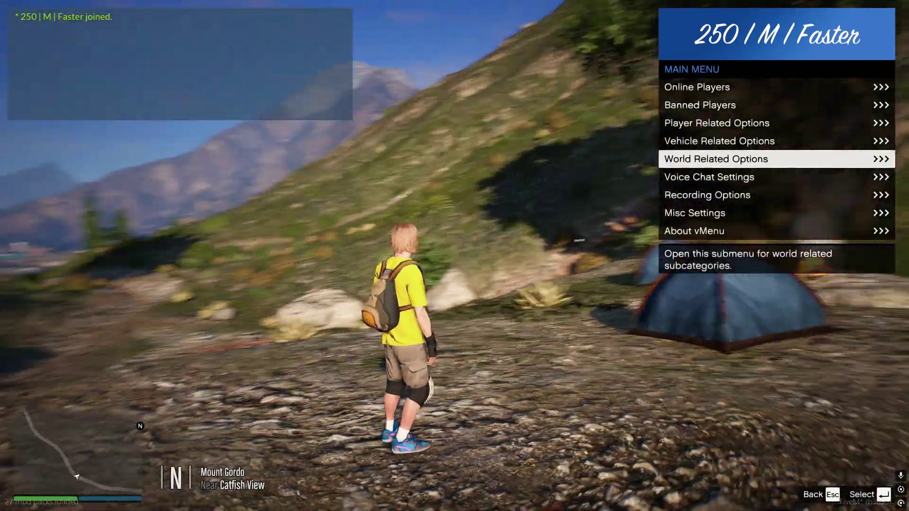
key("w")
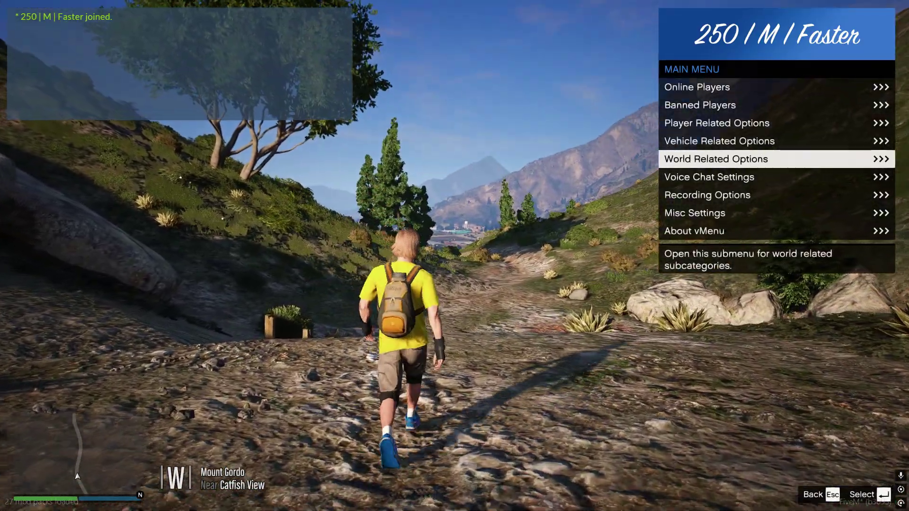